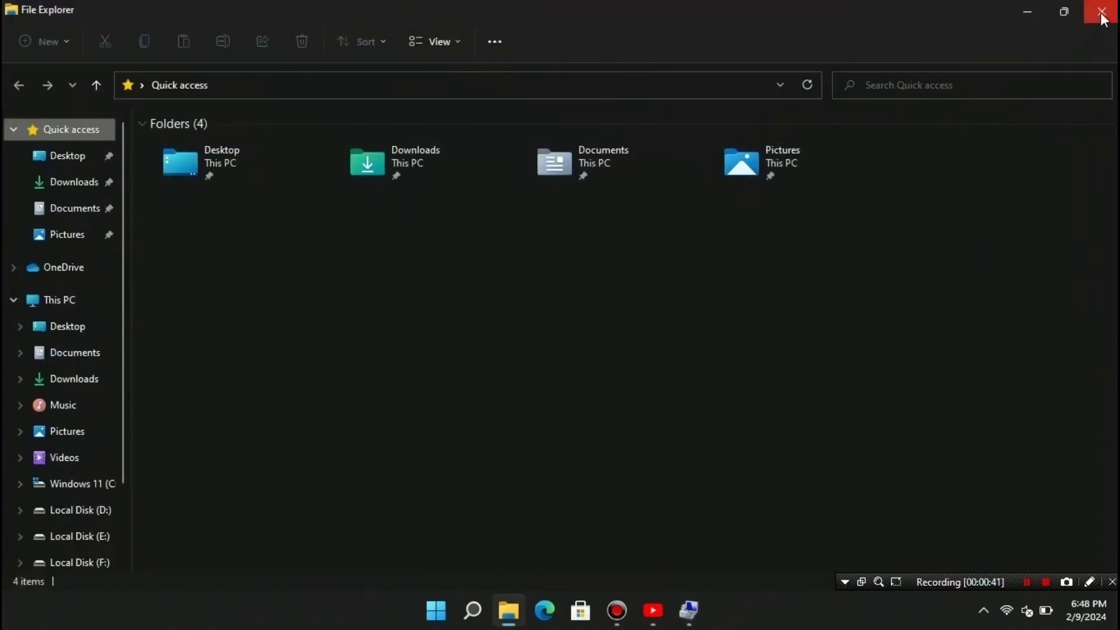
Step: Close File Explorer, refresh the desktop and check the Wi-Fi connection status
{"action": "left_click", "coordinate": [1101, 11]}
{"action": "right_click", "coordinate": [707, 187]}
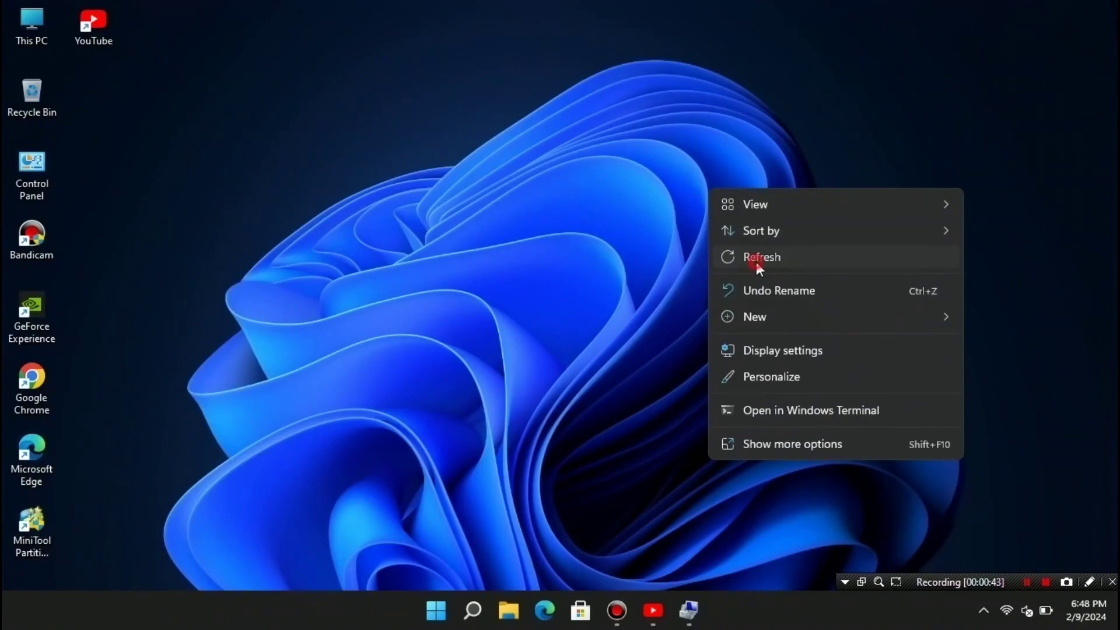
{"action": "left_click", "coordinate": [755, 262]}
{"action": "left_click", "coordinate": [1006, 610]}
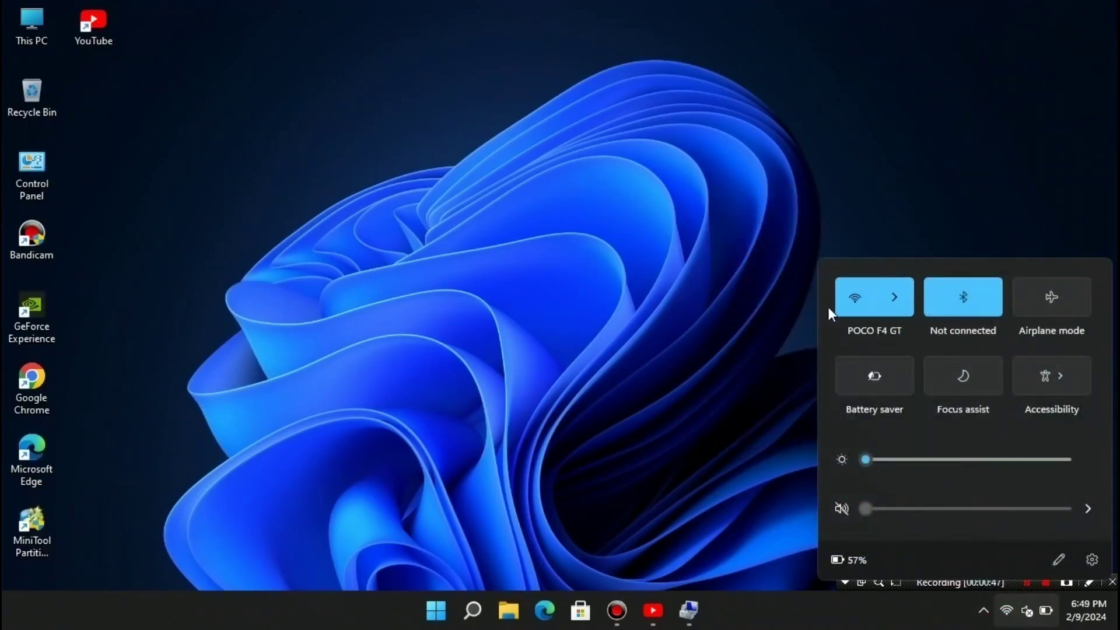
{"action": "left_click", "coordinate": [662, 350]}
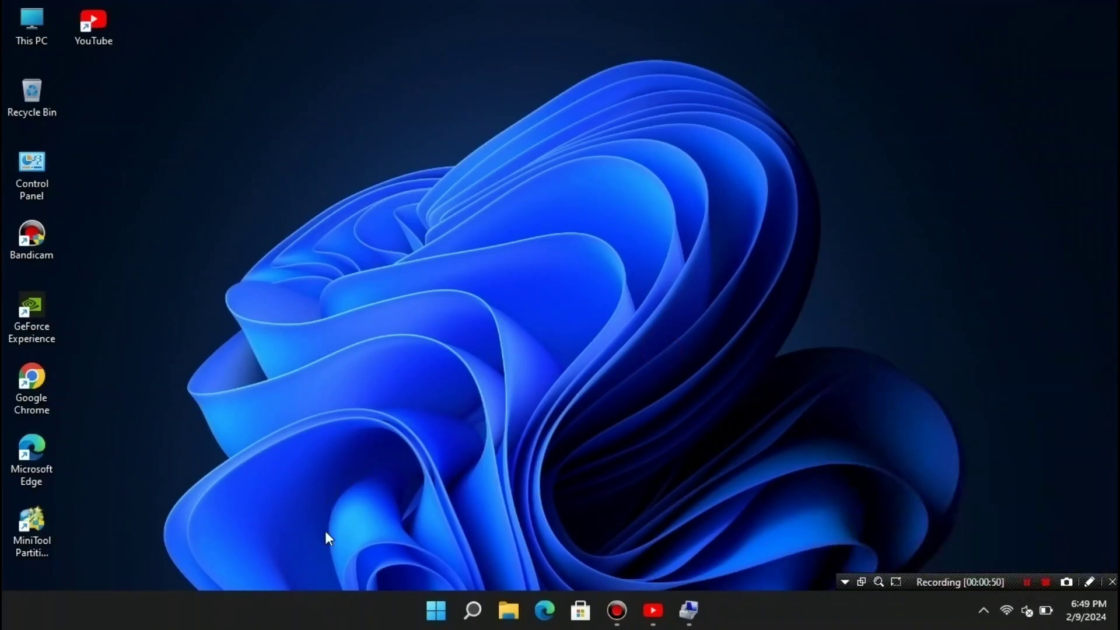
Step: Open Microsoft Edge and search the web for "APLIKASI 3DP CHIP TERBARU"
{"action": "double_click", "coordinate": [32, 454]}
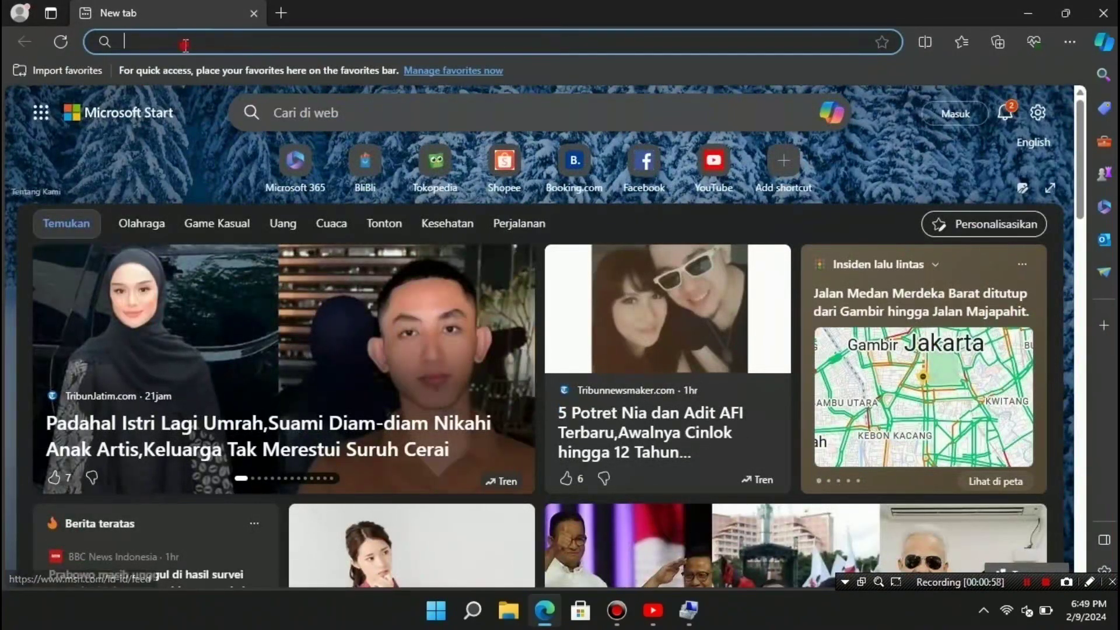
{"action": "left_click", "coordinate": [184, 42]}
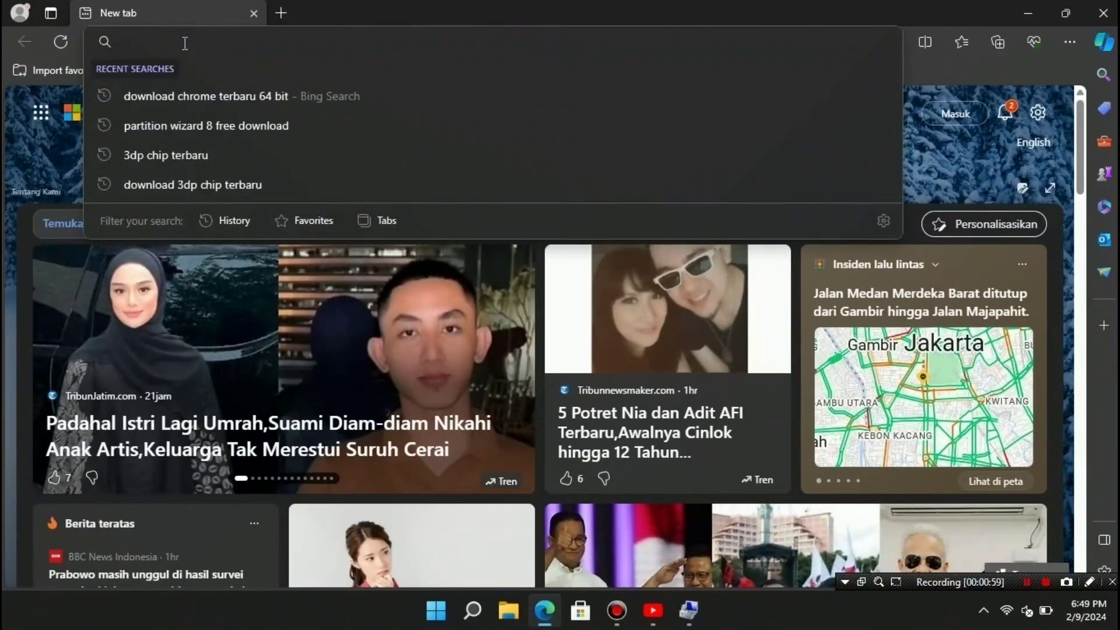
{"action": "type", "text": "APL"}
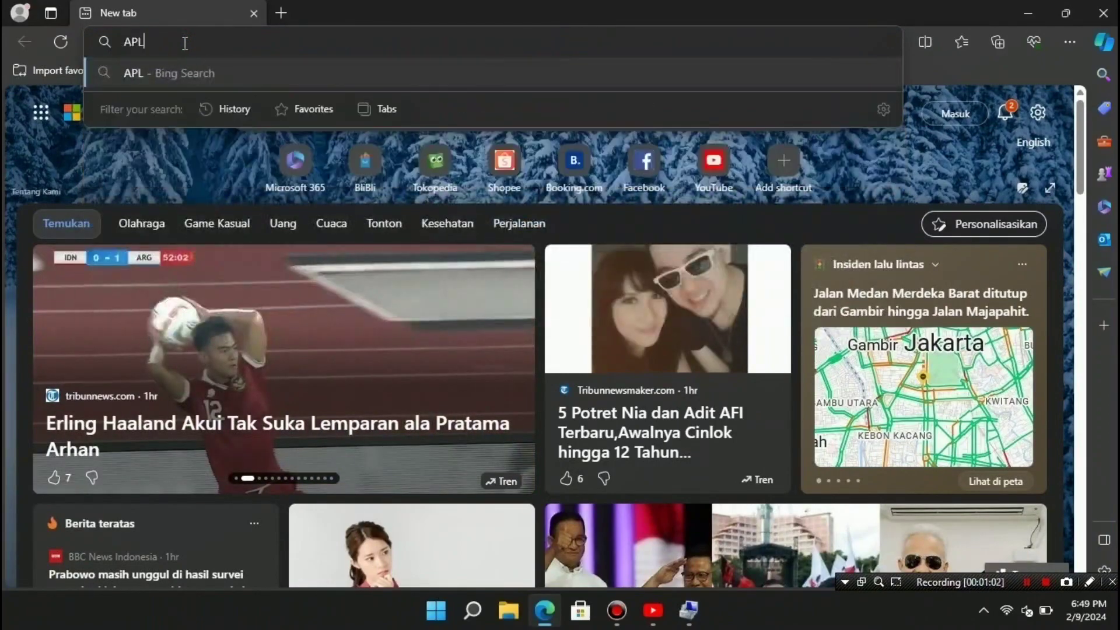
{"action": "type", "text": "IKASI 3D"}
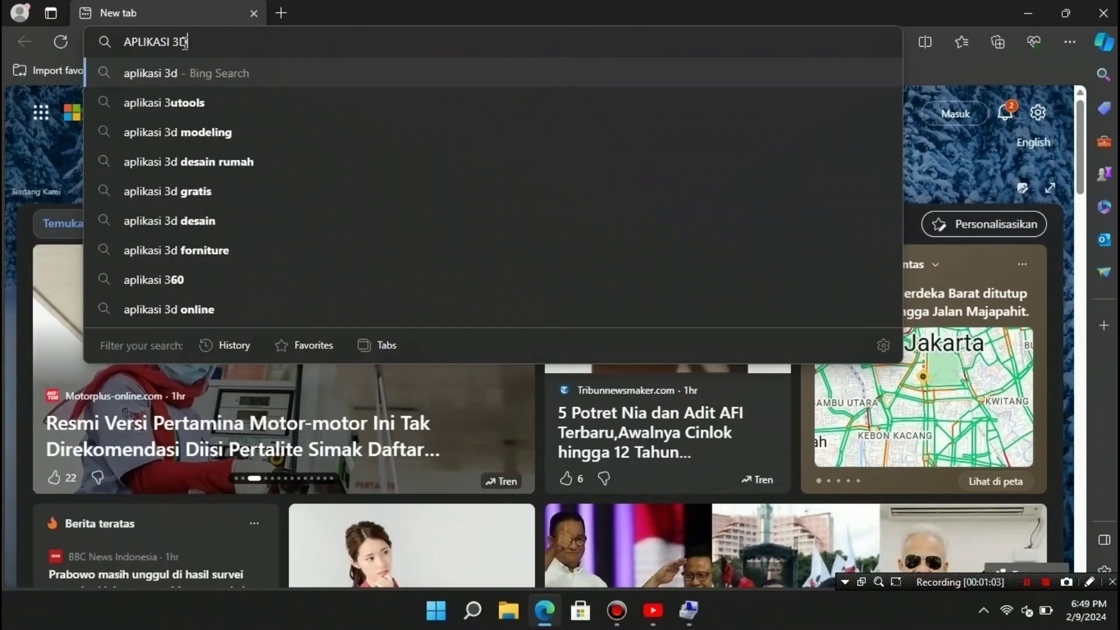
{"action": "type", "text": "P CHIP"}
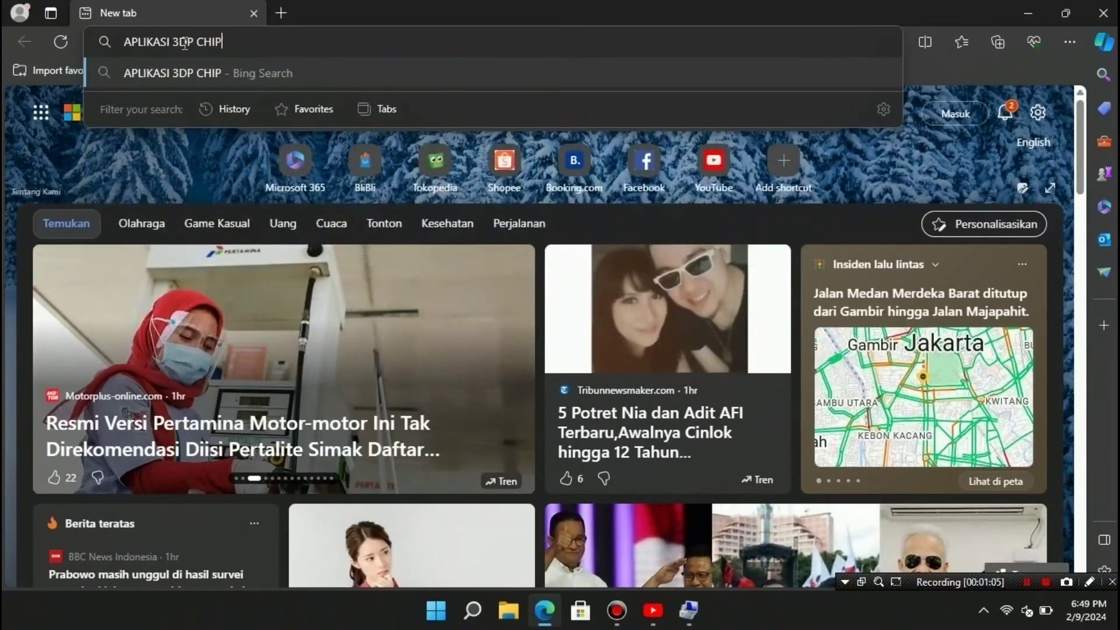
{"action": "type", "text": " TERBARU"}
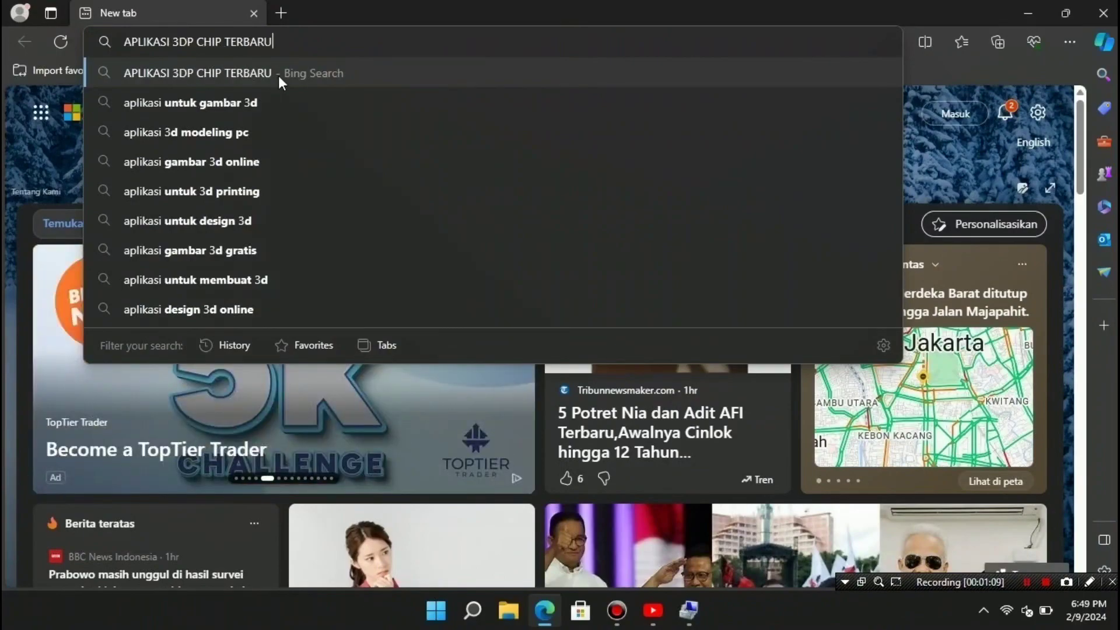
{"action": "left_click", "coordinate": [278, 66]}
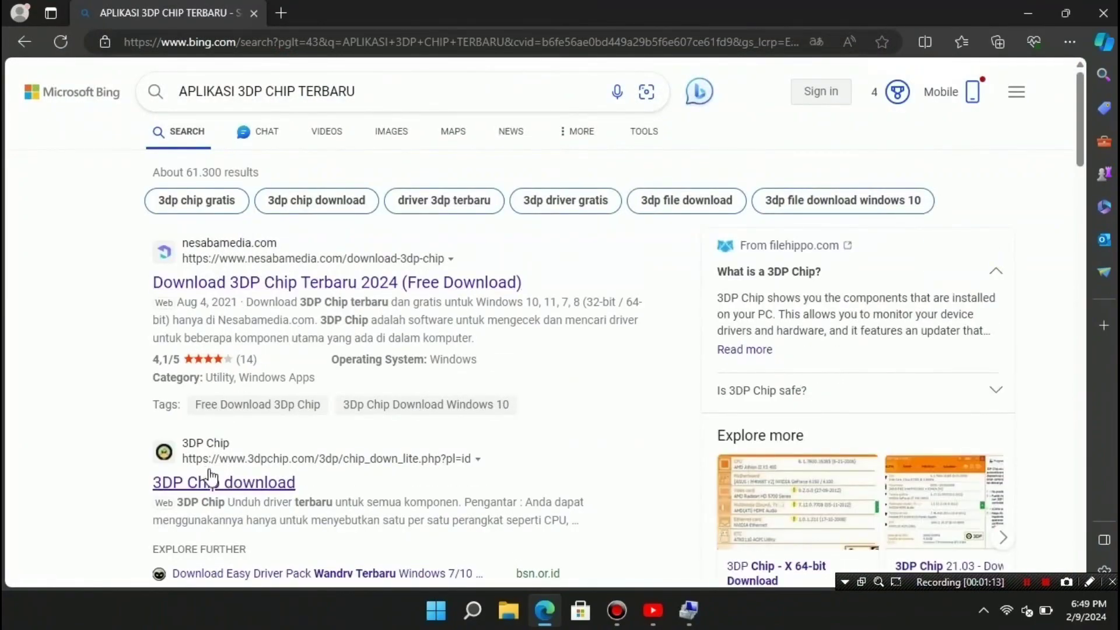
Step: Try to download the latest 3DP Chip version from the 3dpchip.com search result
{"action": "scroll", "coordinate": [200, 472], "scroll_direction": "down", "scroll_amount": 3}
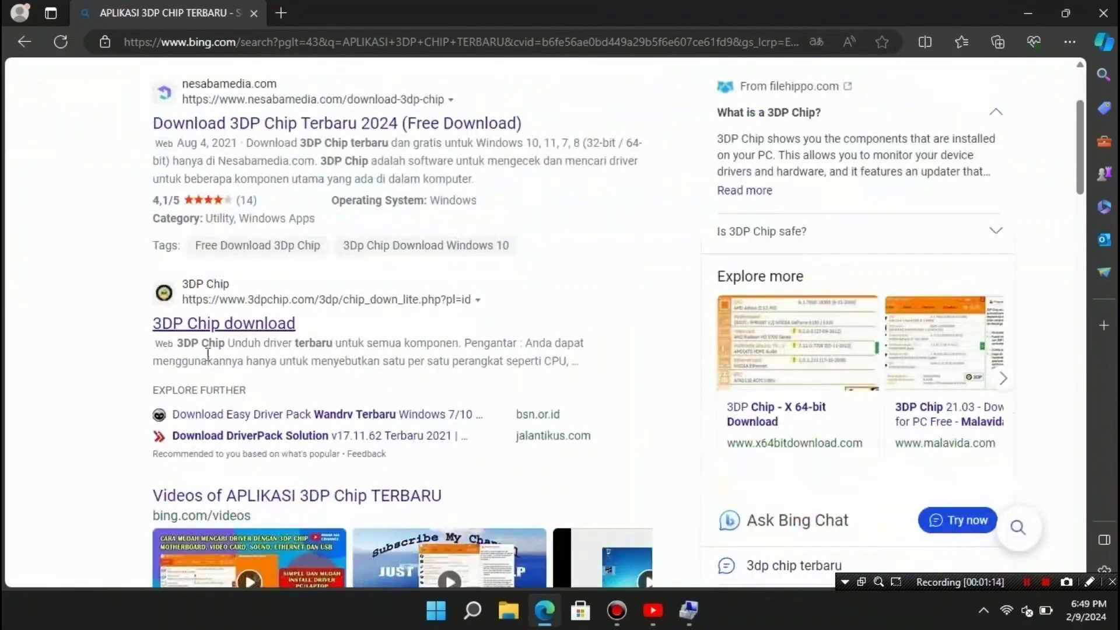
{"action": "left_click", "coordinate": [217, 324]}
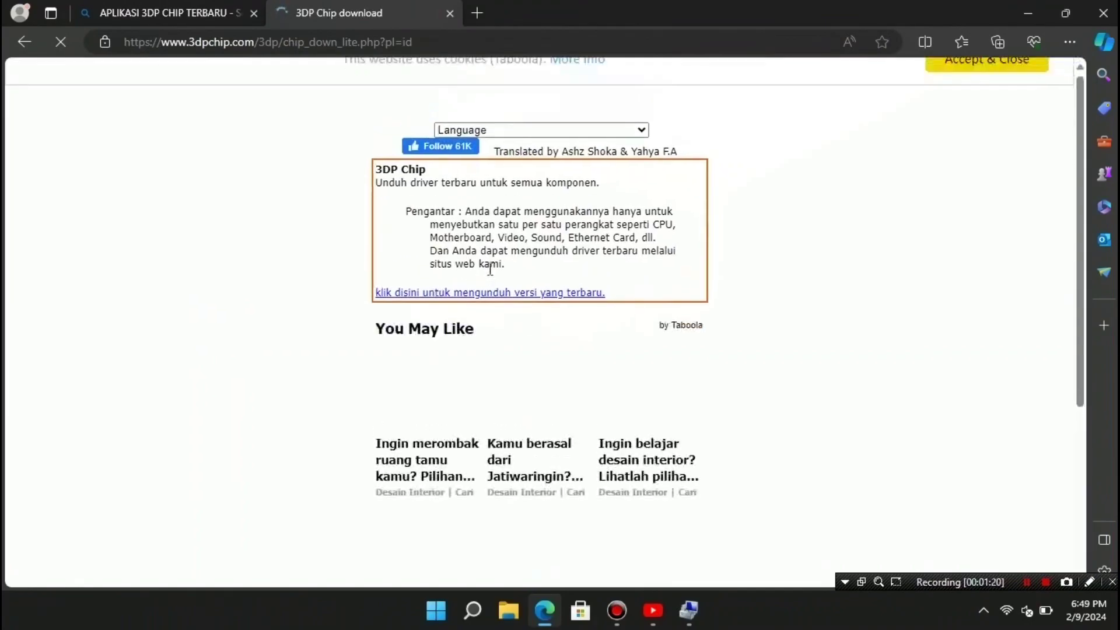
{"action": "left_click", "coordinate": [444, 319]}
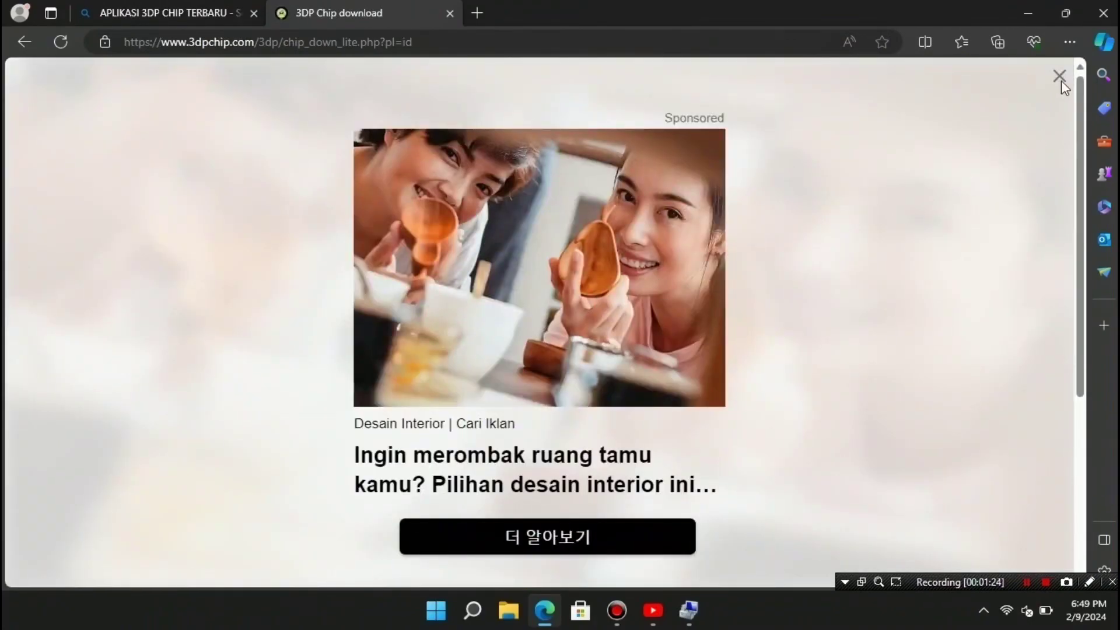
{"action": "left_click", "coordinate": [1059, 78]}
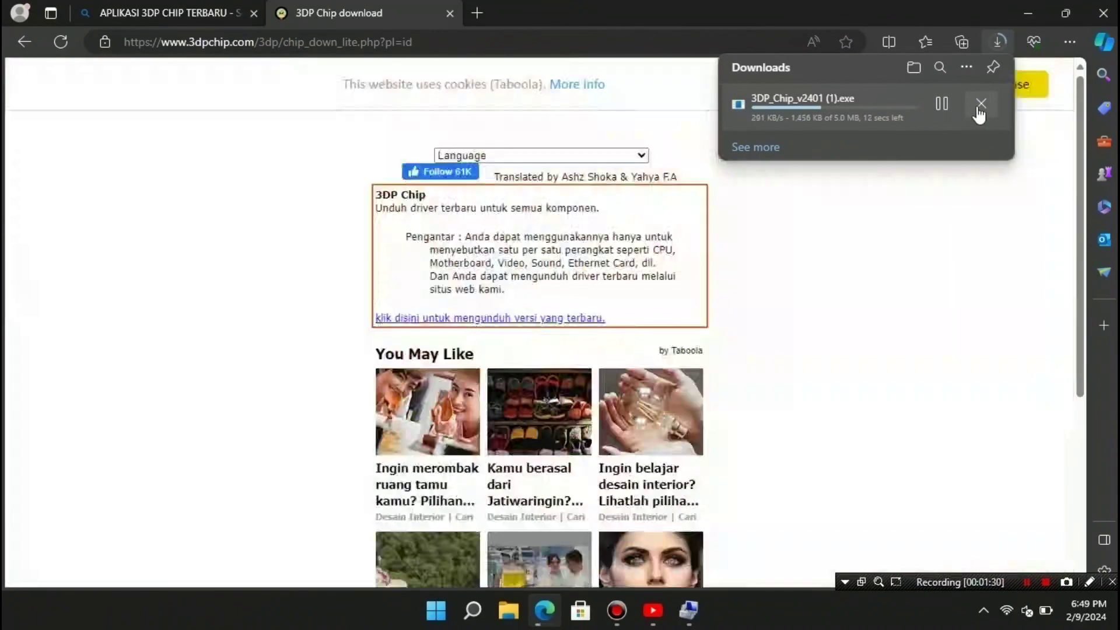
{"action": "left_click", "coordinate": [977, 105]}
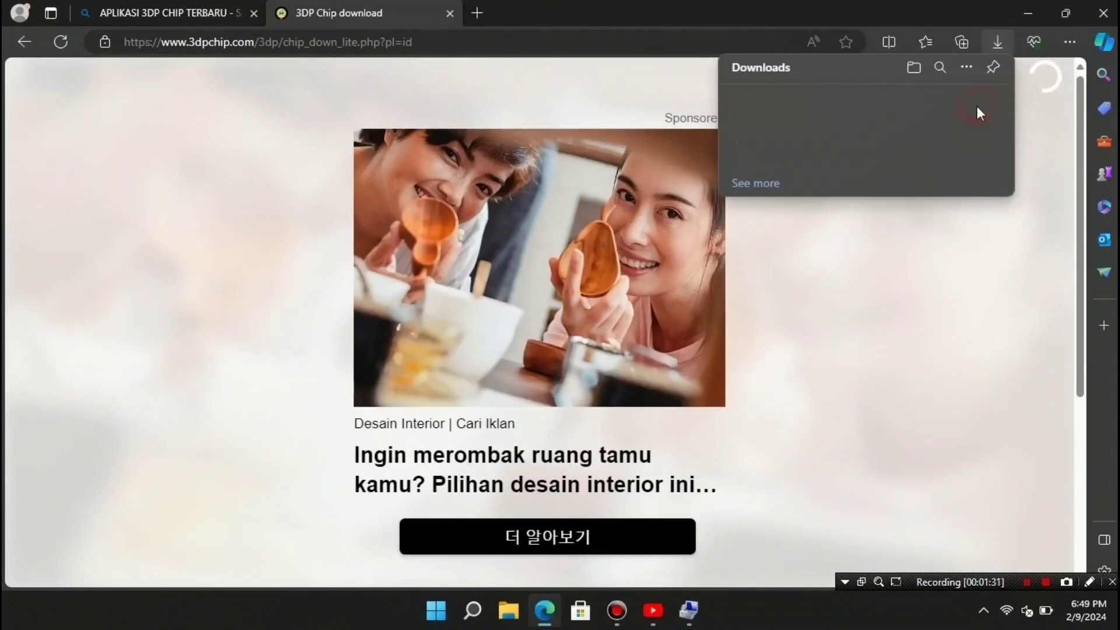
{"action": "left_click", "coordinate": [1098, 18]}
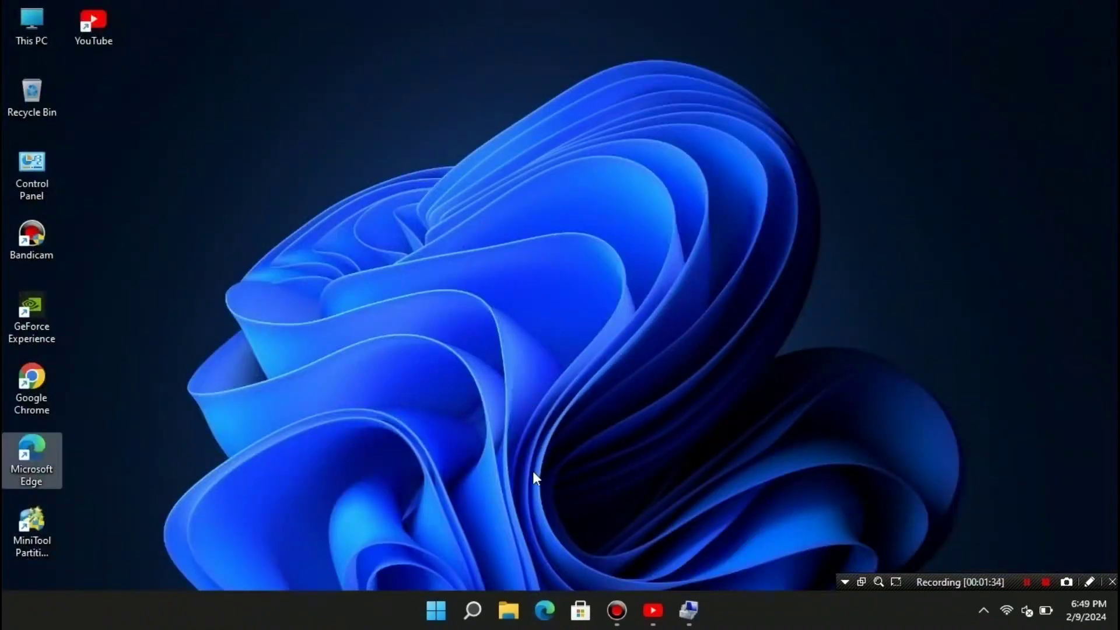
Step: Open the Downloads folder in File Explorer and launch the 3DP_Chip_v2401 application
{"action": "left_click", "coordinate": [509, 610]}
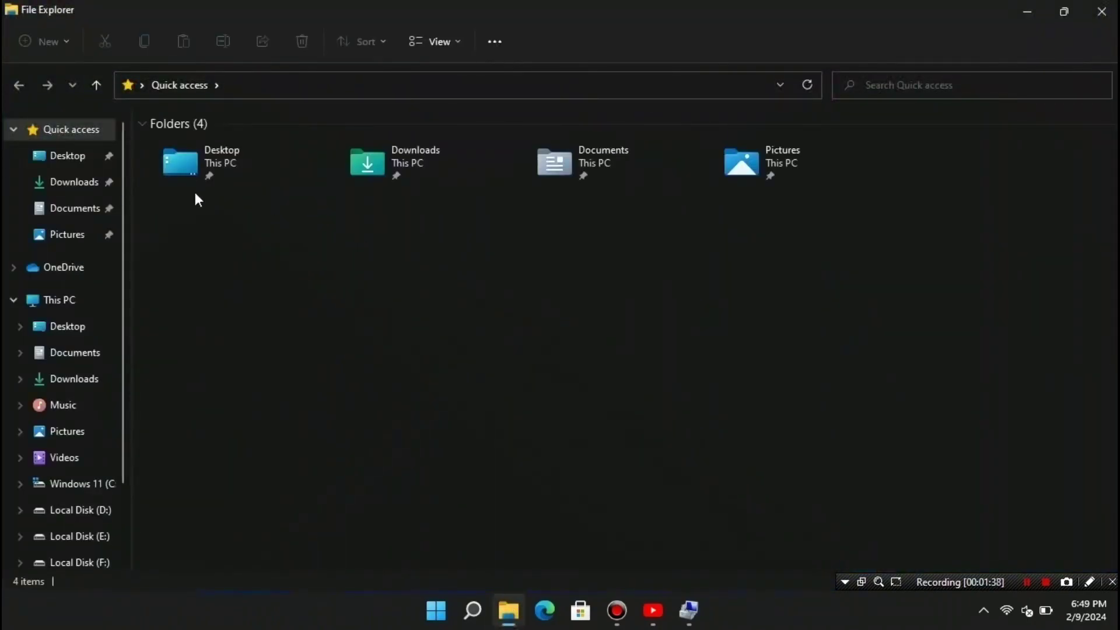
{"action": "left_click", "coordinate": [145, 352]}
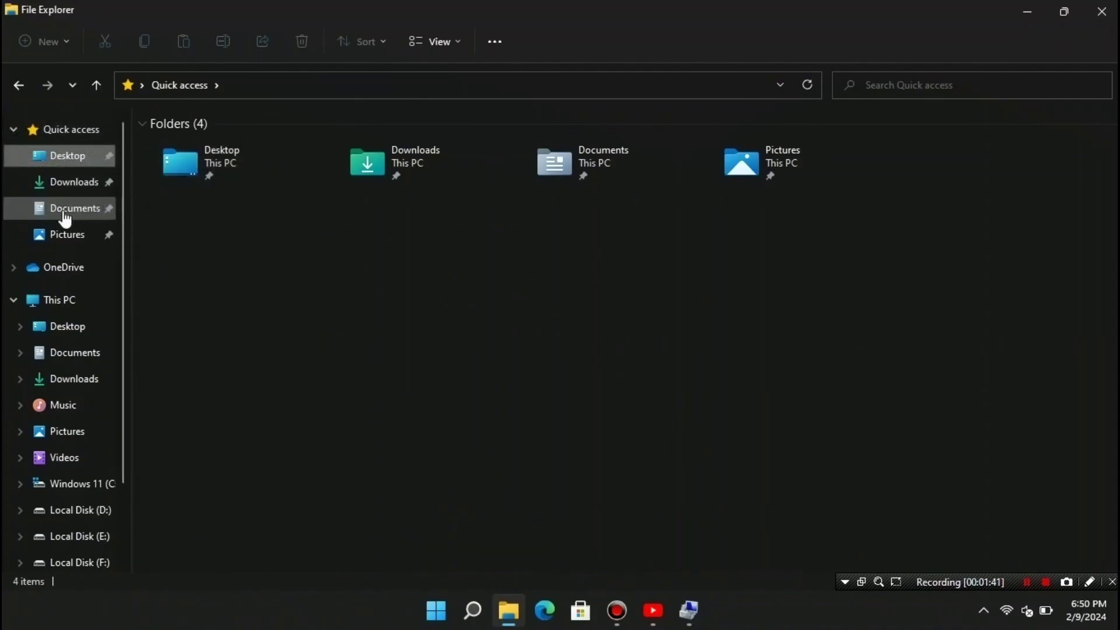
{"action": "left_click", "coordinate": [72, 182]}
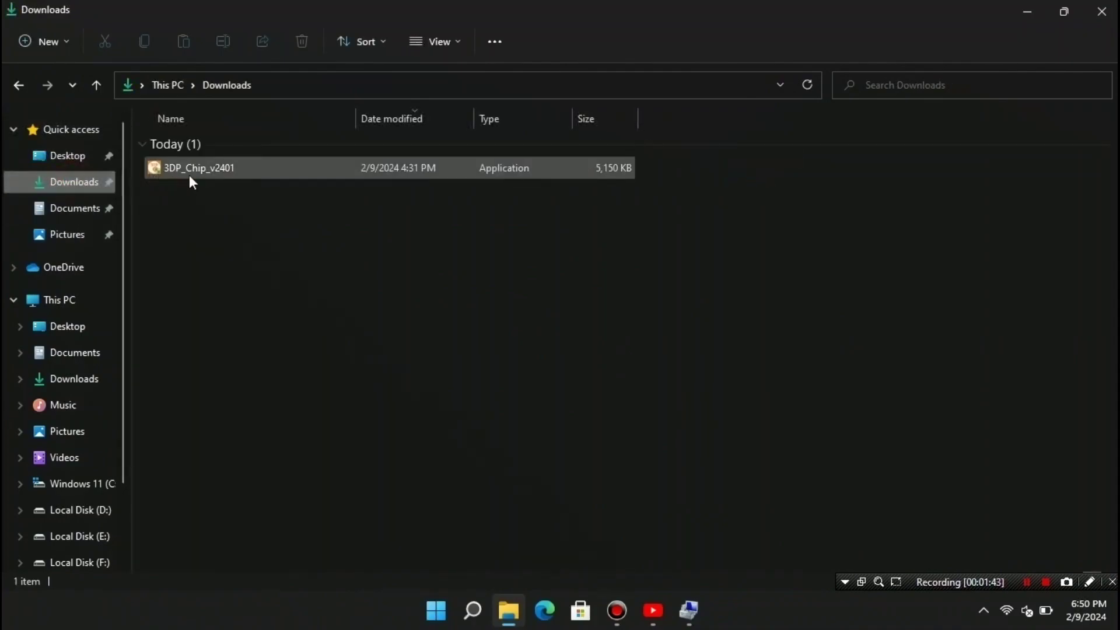
{"action": "left_click", "coordinate": [184, 176]}
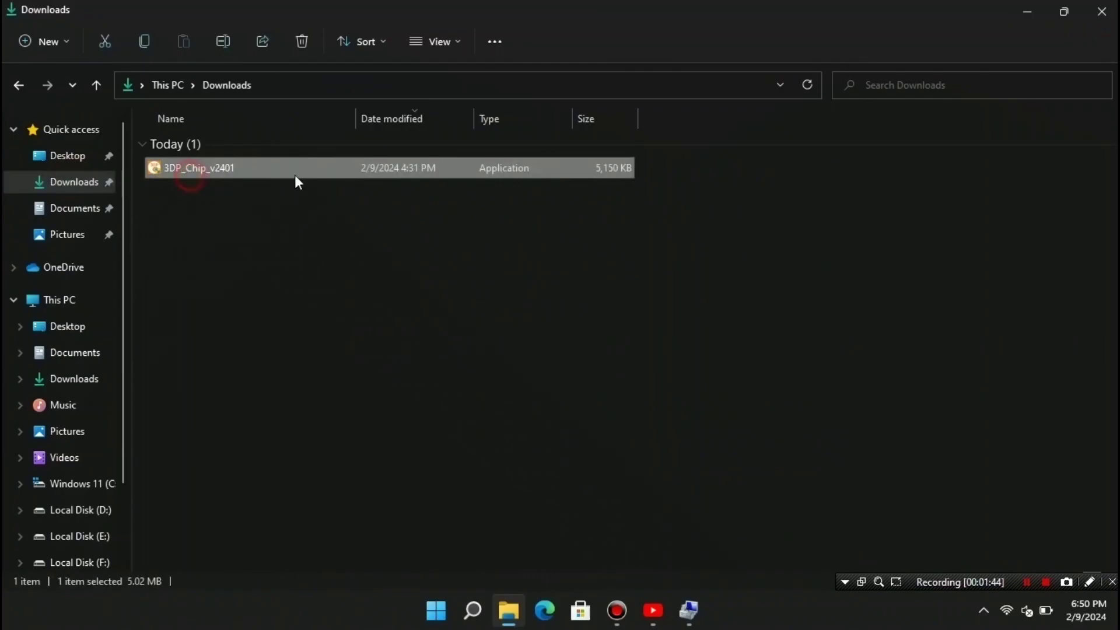
{"action": "double_click", "coordinate": [232, 168]}
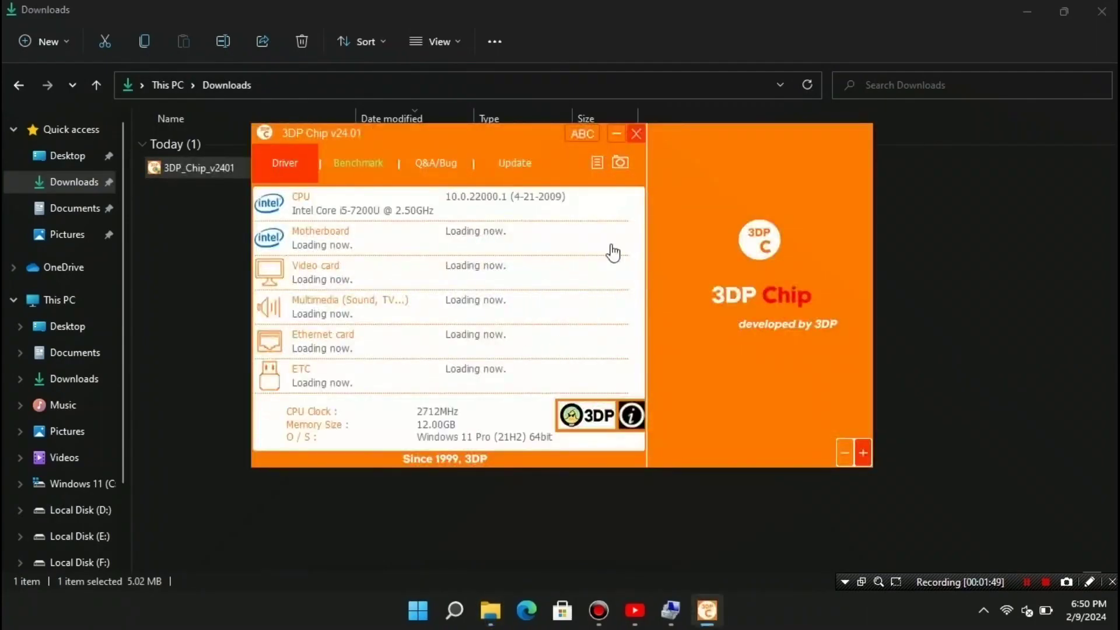
Step: Close File Explorer and set the 3DP Chip window beside Device Manager to compare the entries under Other devices
{"action": "left_click", "coordinate": [1099, 14]}
{"action": "left_click_drag", "start_coordinate": [533, 133], "coordinate": [772, 161]}
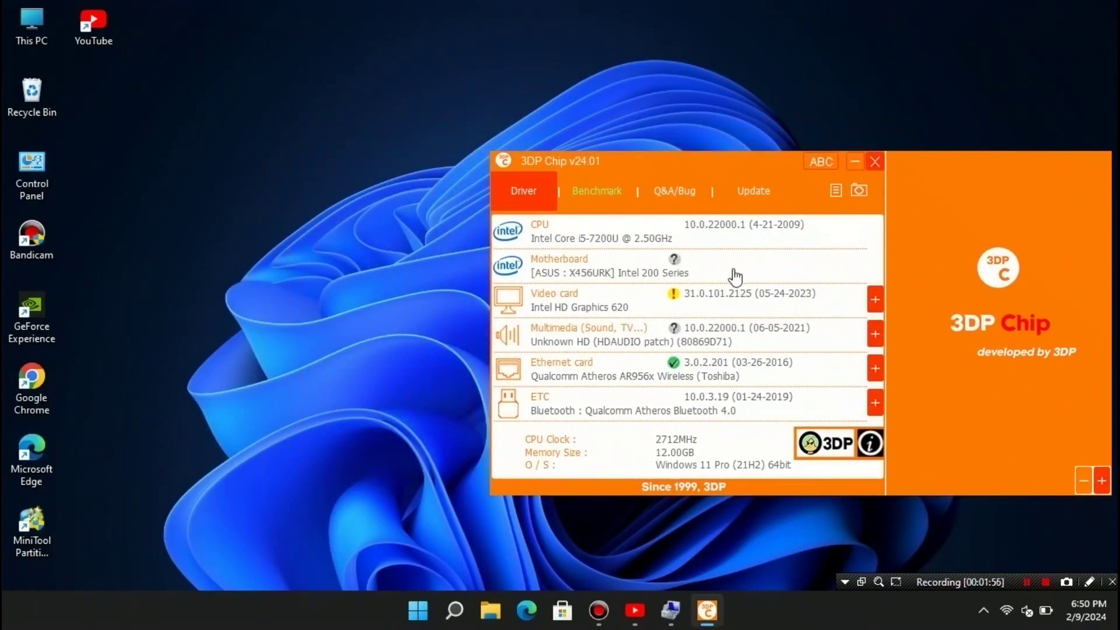
{"action": "left_click", "coordinate": [670, 610]}
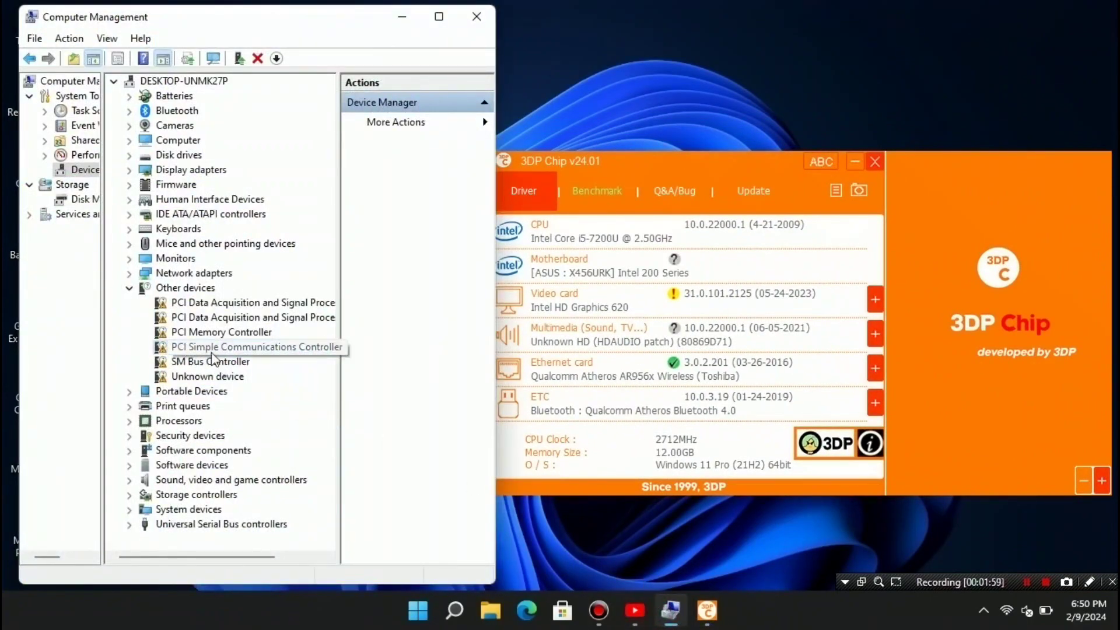
{"action": "left_click", "coordinate": [302, 347]}
{"action": "left_click_drag", "start_coordinate": [722, 159], "coordinate": [716, 158]}
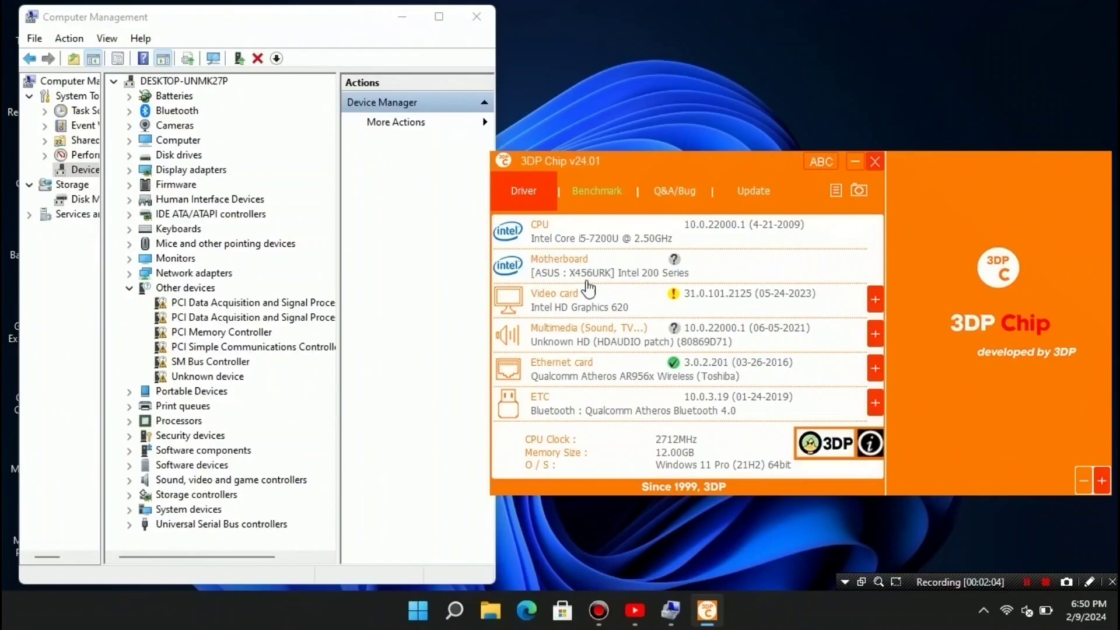
{"action": "key", "text": "alt+Tab"}
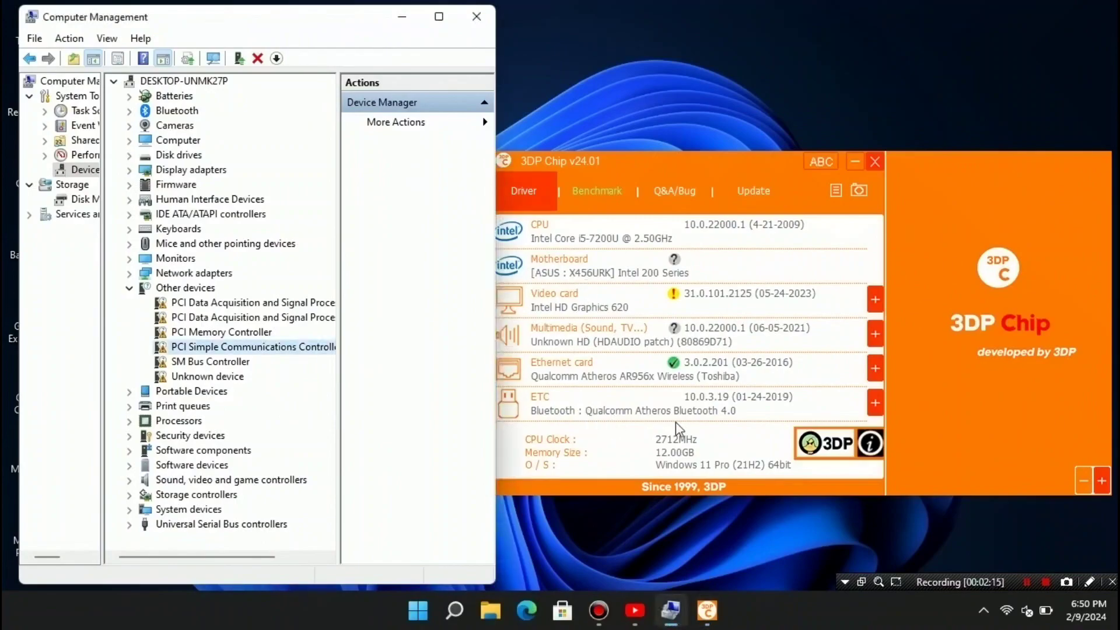
Step: Expand 3DP Chip's ETC devices and open the driver page for Intel Dynamic Platform & Thermal Framework
{"action": "left_click", "coordinate": [874, 411]}
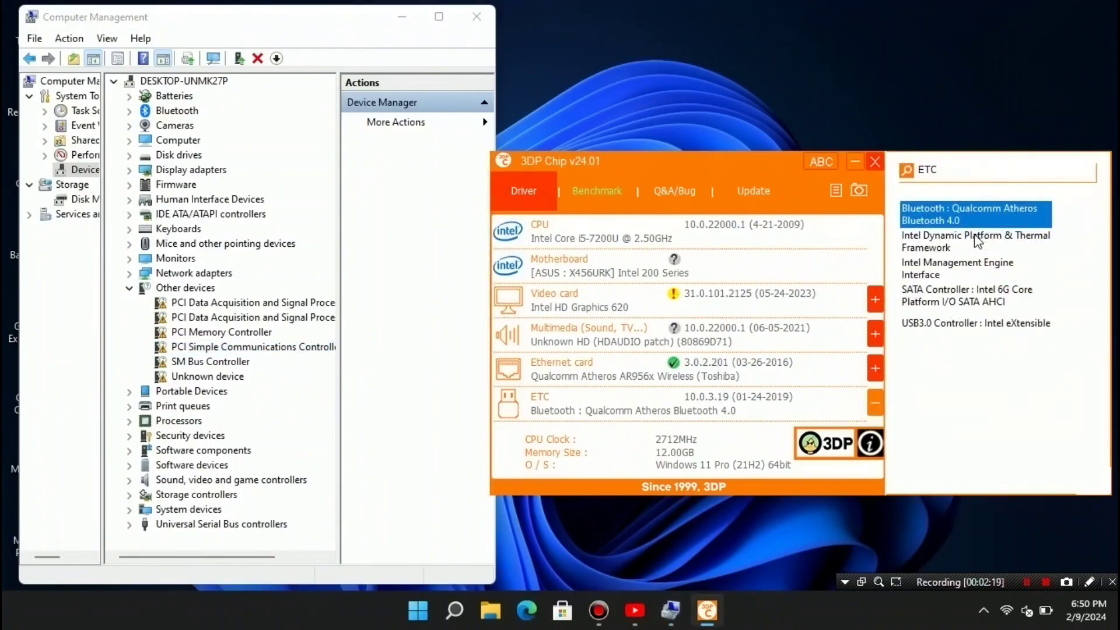
{"action": "left_click", "coordinate": [929, 247]}
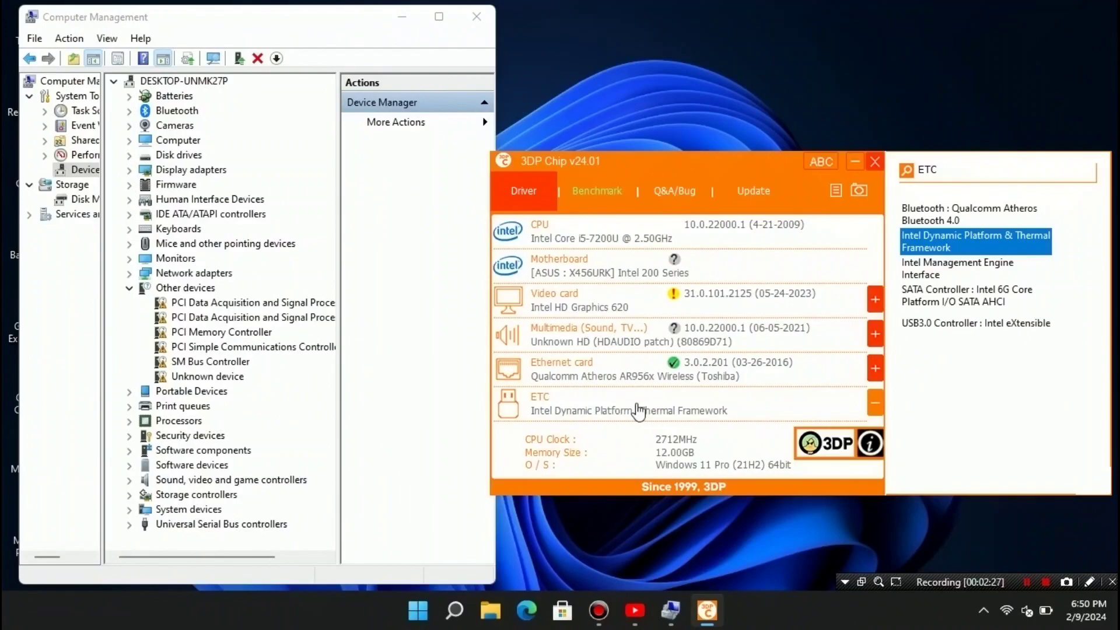
{"action": "left_click", "coordinate": [611, 406]}
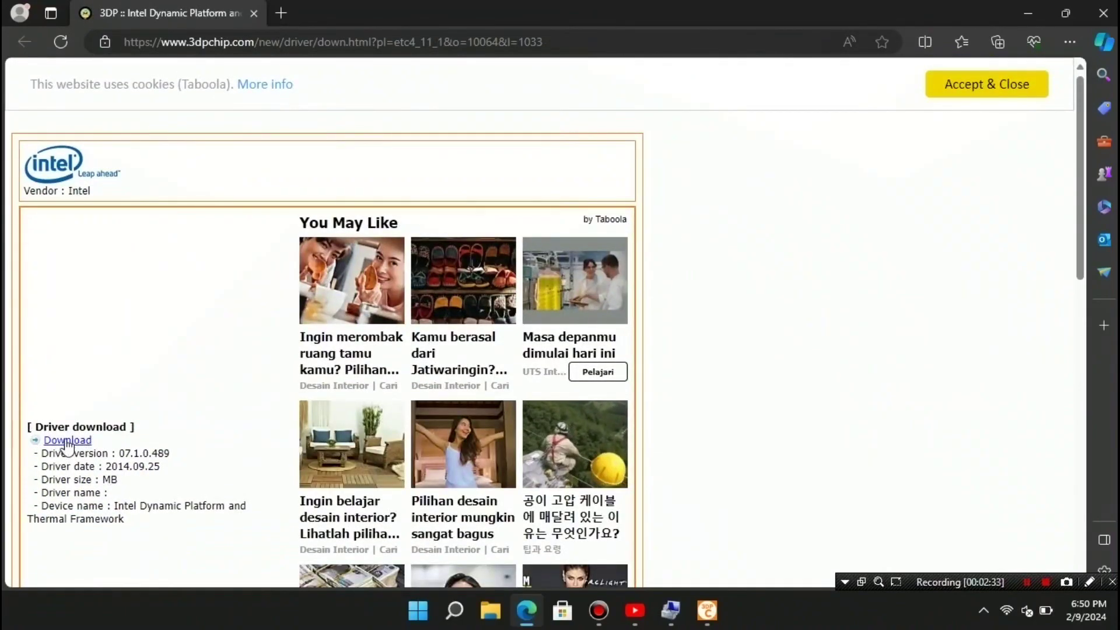
Step: Download the Intel Dynamic Platform and Thermal Framework driver and launch Intel_DPTF_(7_0710489)_by3DP.exe
{"action": "left_click", "coordinate": [68, 442]}
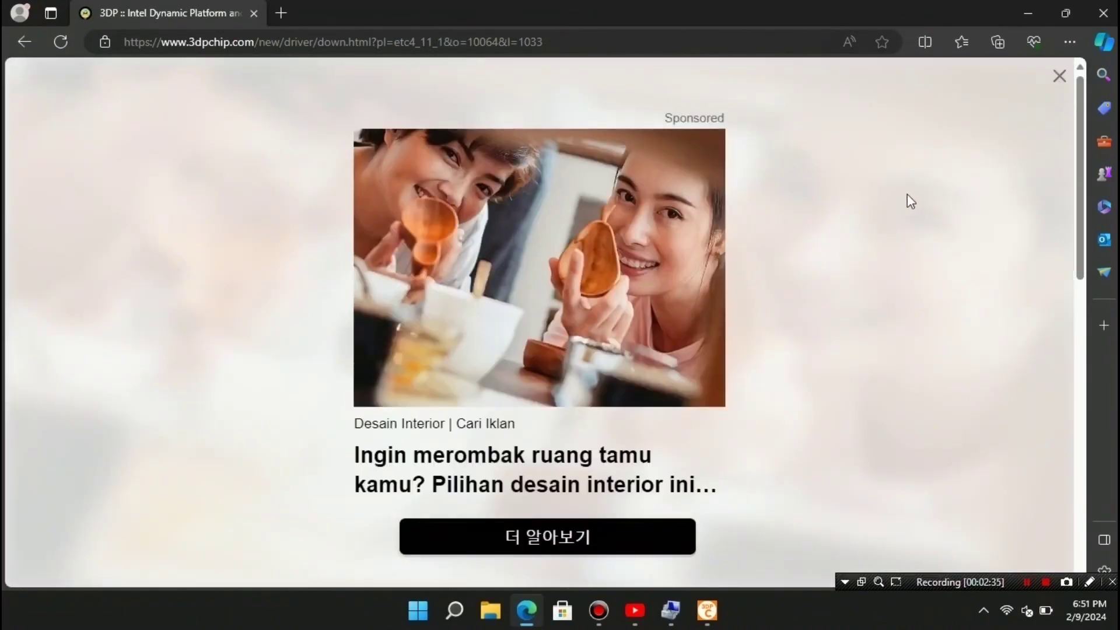
{"action": "left_click", "coordinate": [1059, 77]}
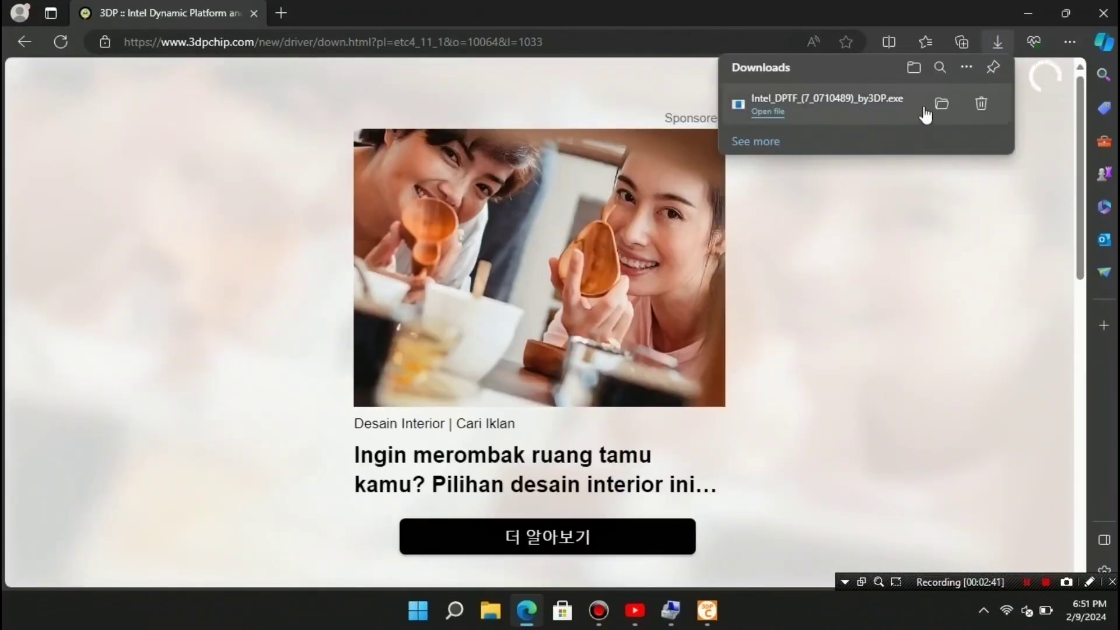
{"action": "left_click", "coordinate": [767, 111]}
{"action": "left_click", "coordinate": [523, 329]}
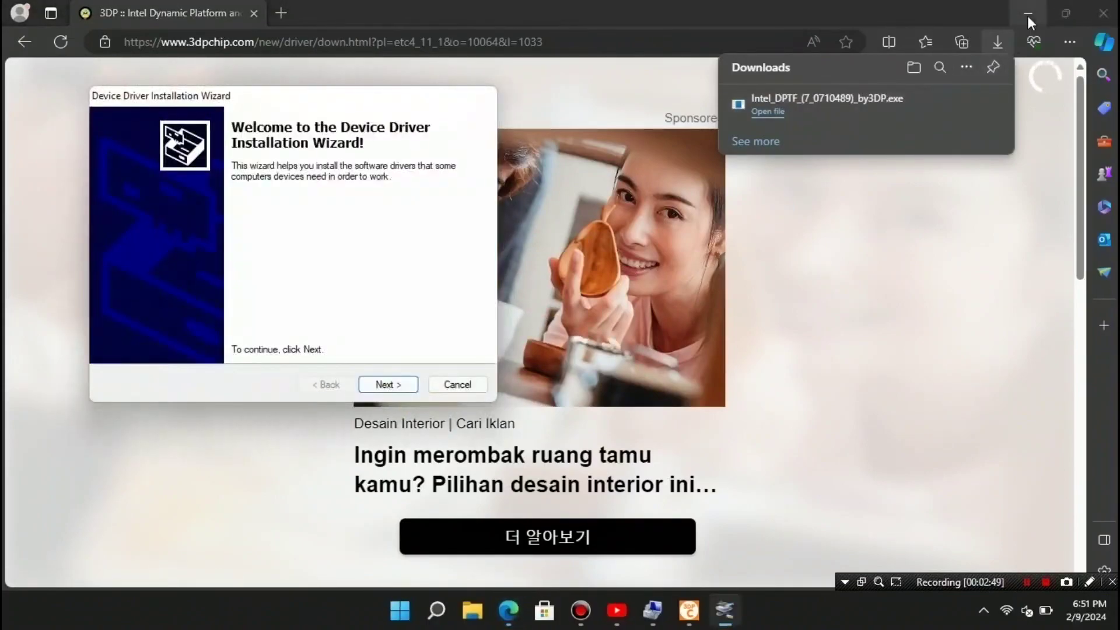
Step: Minimize the browser, move the Device Driver Installation Wizard beside Device Manager and complete the Intel DPTF driver installation
{"action": "left_click", "coordinate": [1028, 12]}
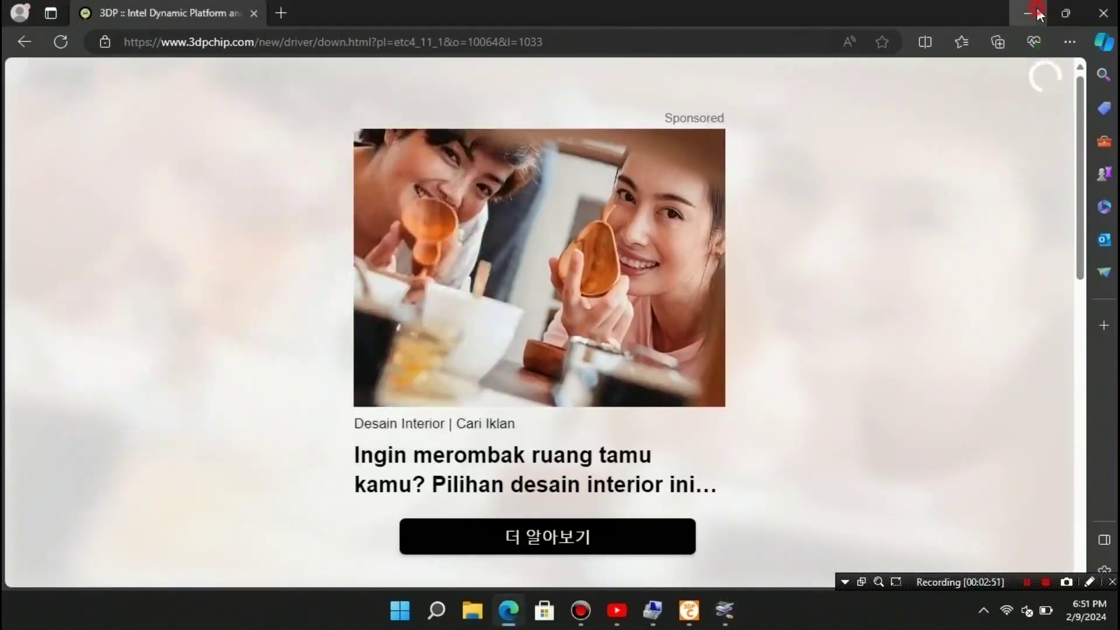
{"action": "left_click_drag", "start_coordinate": [301, 16], "coordinate": [324, 11]}
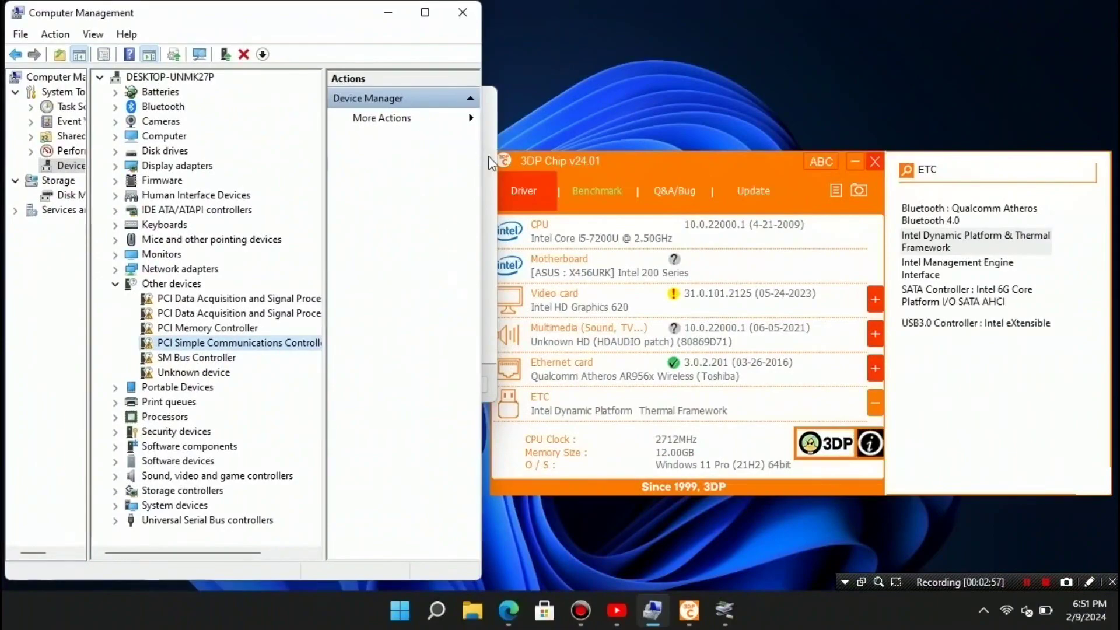
{"action": "left_click", "coordinate": [488, 159]}
{"action": "left_click_drag", "start_coordinate": [373, 96], "coordinate": [779, 34]}
{"action": "left_click", "coordinate": [793, 325]}
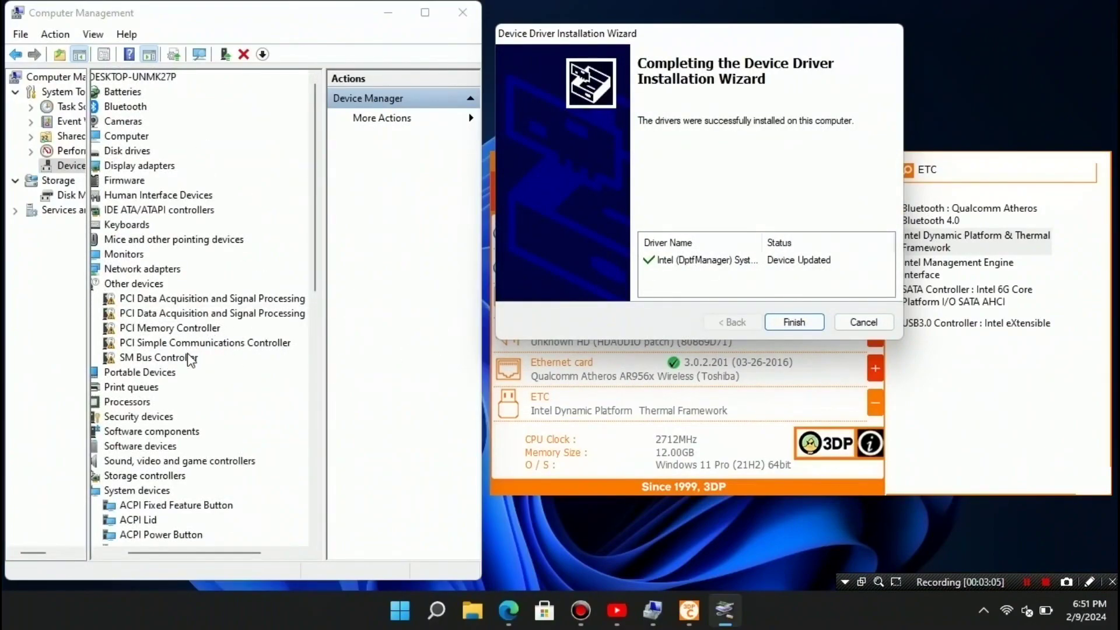
{"action": "left_click", "coordinate": [793, 321]}
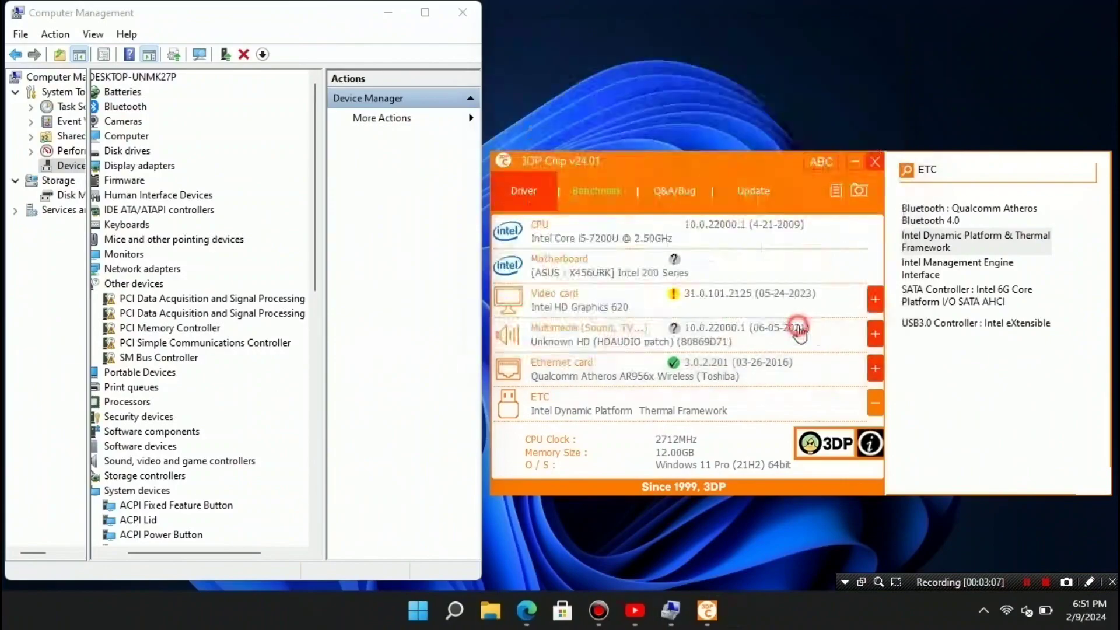